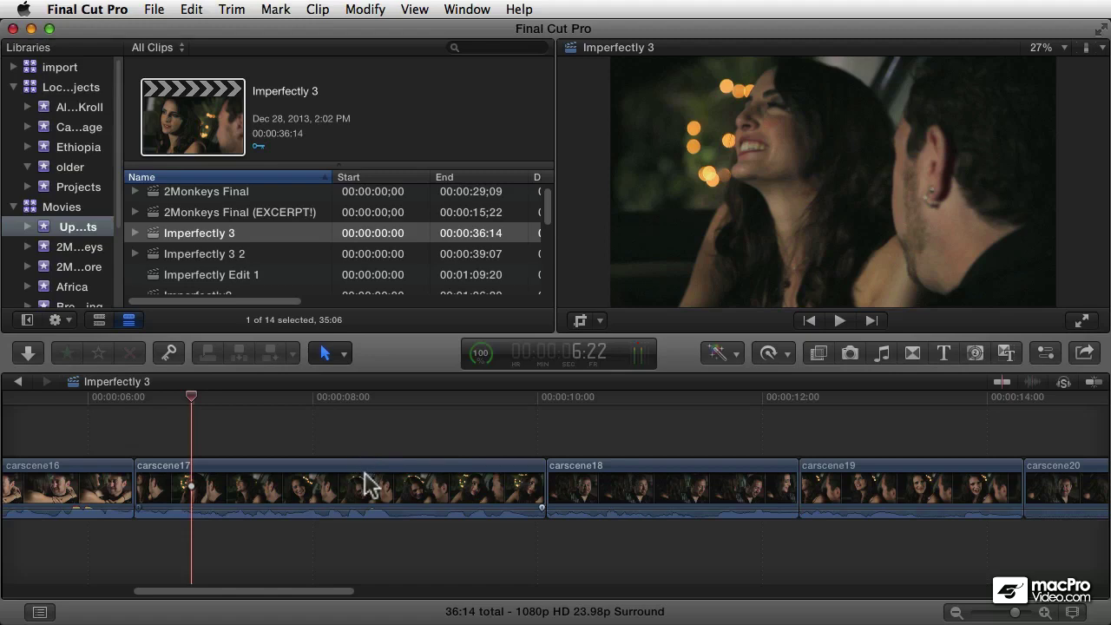
Step: Switch Clip Appearance to the large-waveform style and increase the clip height
{"action": "left_click", "coordinate": [1073, 611]}
{"action": "left_click", "coordinate": [948, 495]}
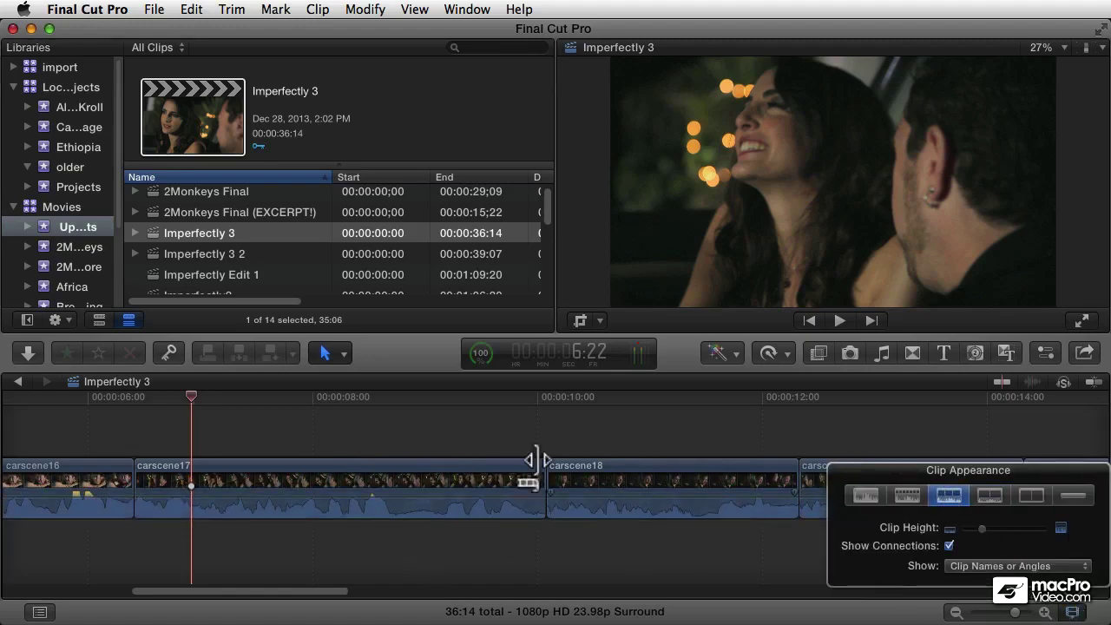
{"action": "left_click_drag", "start_coordinate": [982, 529], "coordinate": [998, 529]}
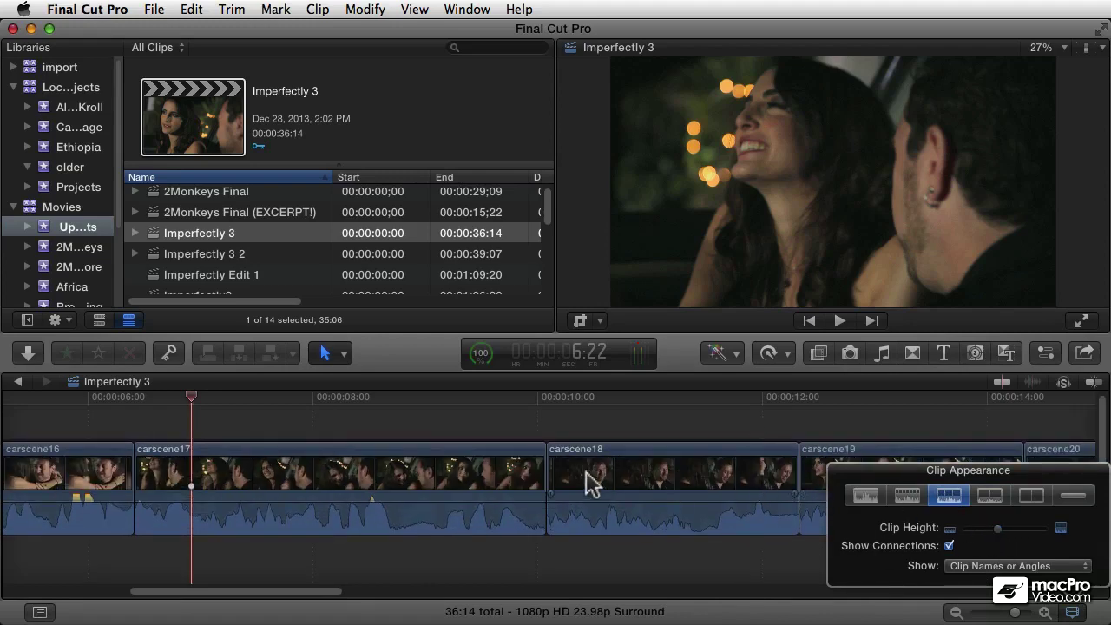
{"action": "left_click", "coordinate": [722, 563]}
Step: Play the edit from about 4:16 to review the dialogue
{"action": "scroll", "coordinate": [708, 563], "scroll_direction": "left", "scroll_amount": 3}
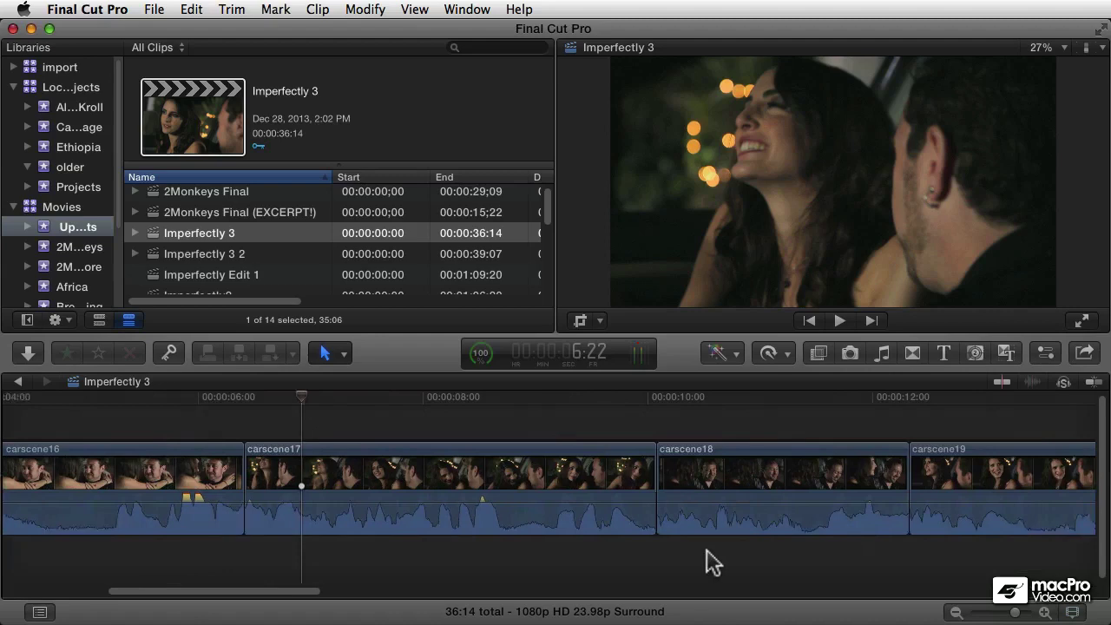
{"action": "scroll", "coordinate": [711, 563], "scroll_direction": "left", "scroll_amount": 3}
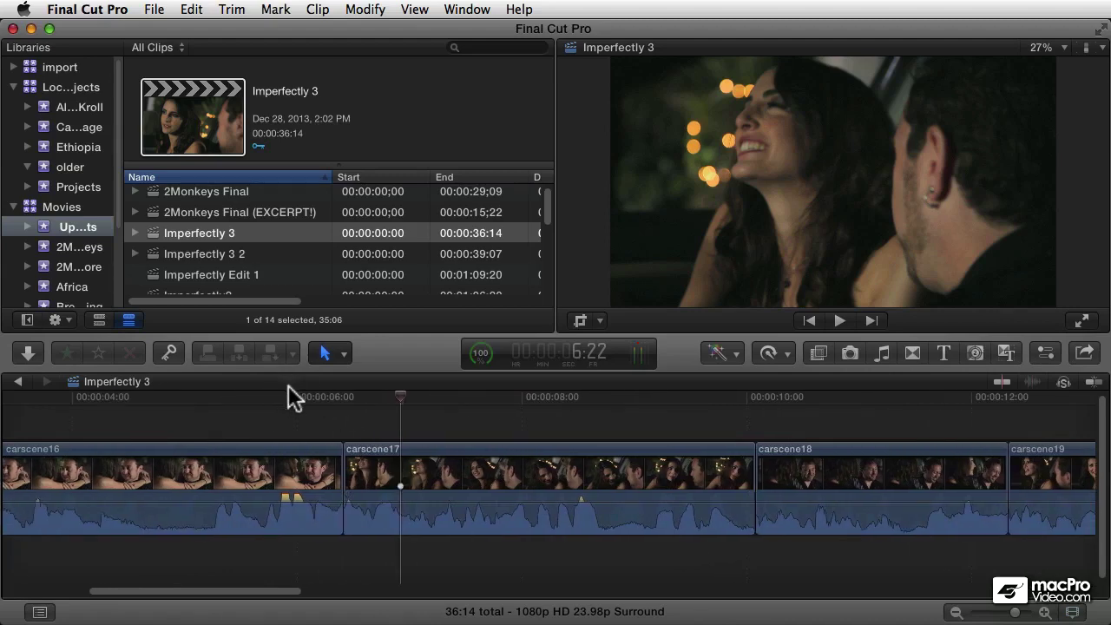
{"action": "left_click_drag", "start_coordinate": [303, 397], "coordinate": [151, 401]}
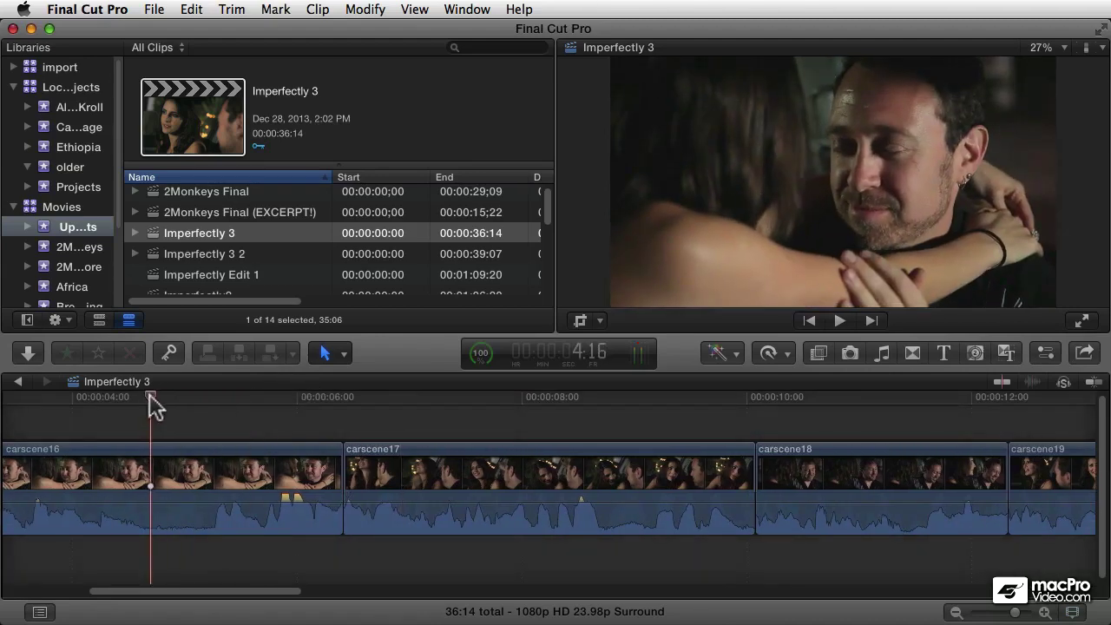
{"action": "key", "text": "space"}
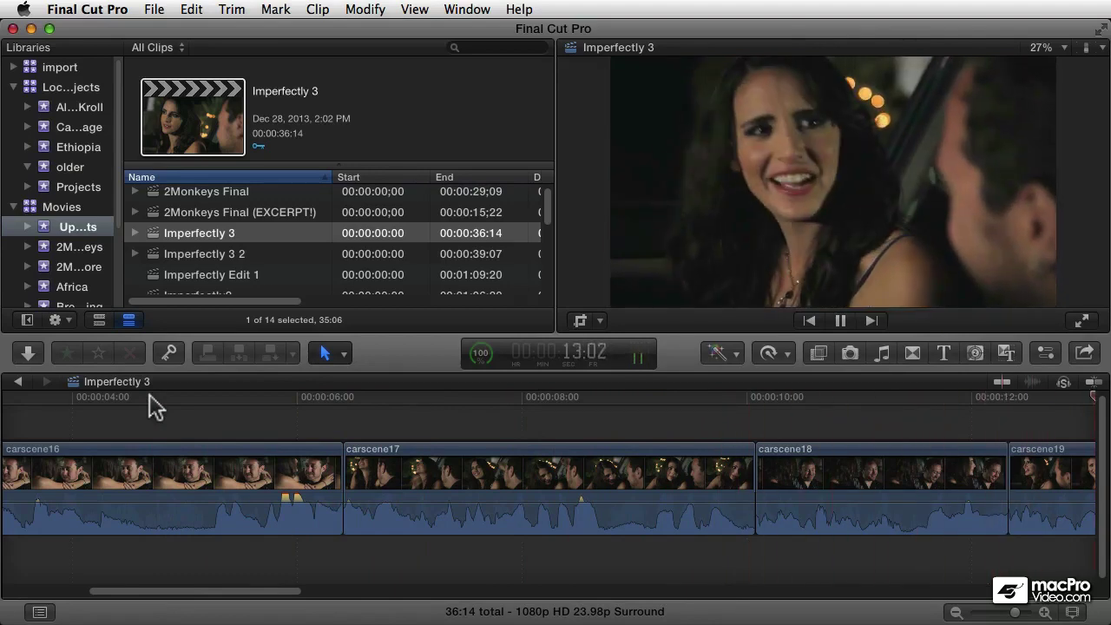
{"action": "key", "text": "space"}
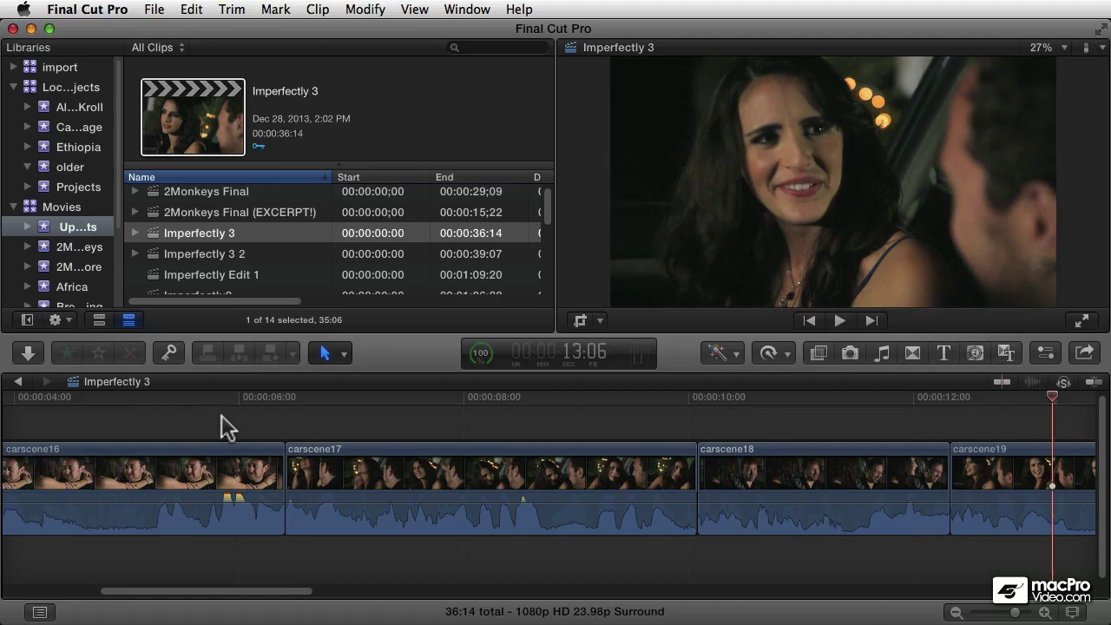
{"action": "scroll", "coordinate": [222, 423], "scroll_direction": "left", "scroll_amount": 3}
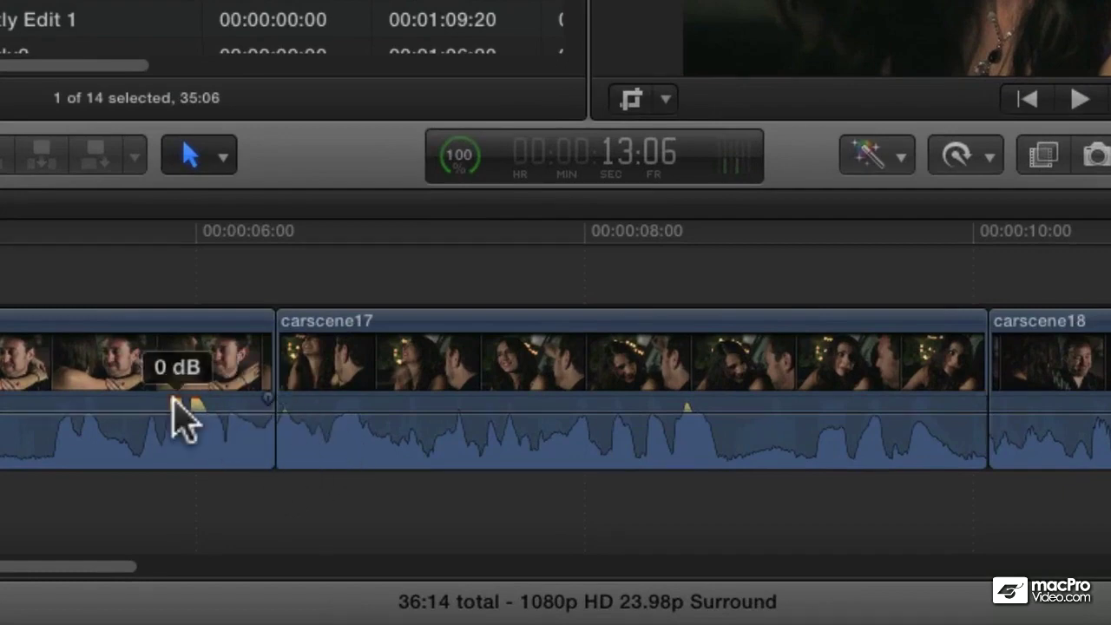
{"action": "mouse_move", "coordinate": [179, 413]}
{"action": "left_click_drag", "start_coordinate": [137, 227], "coordinate": [102, 245]}
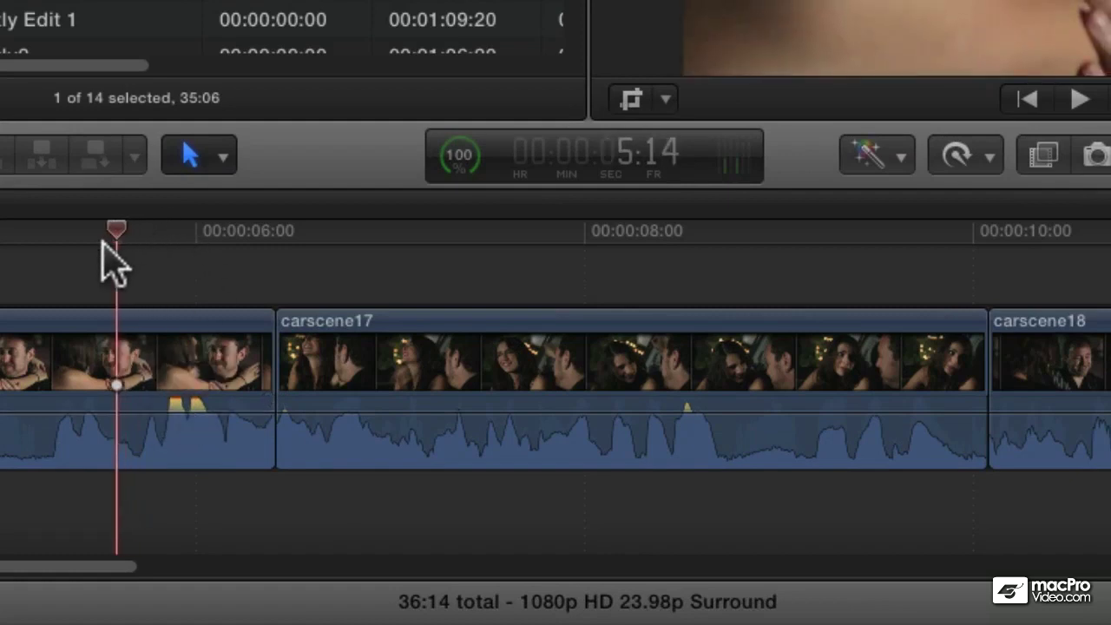
{"action": "key", "text": "space"}
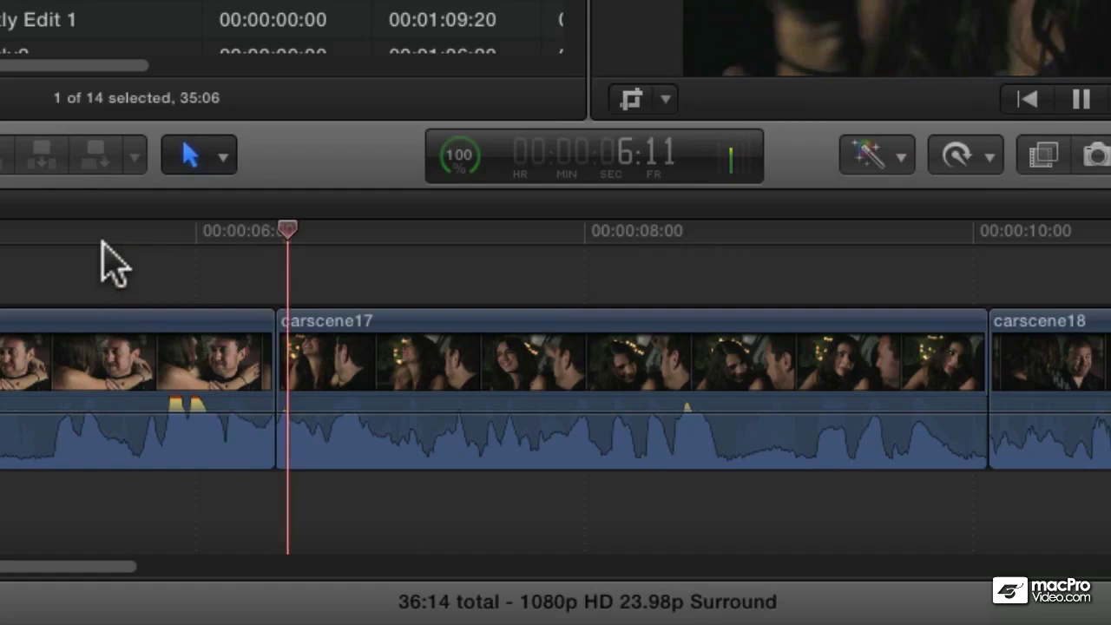
{"action": "key", "text": "space"}
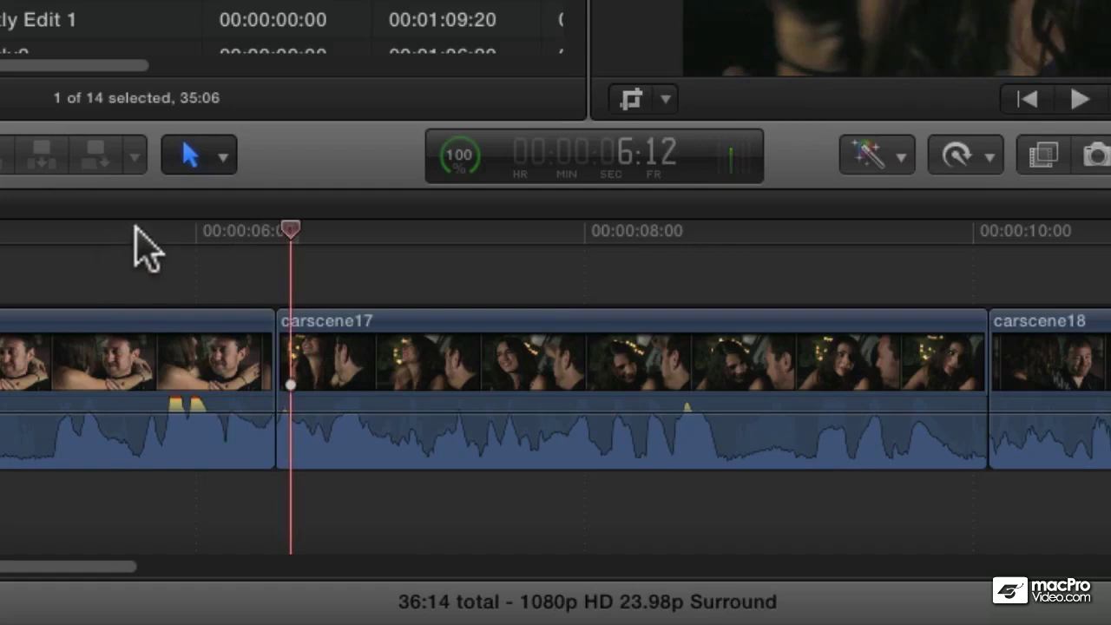
{"action": "left_click", "coordinate": [187, 401]}
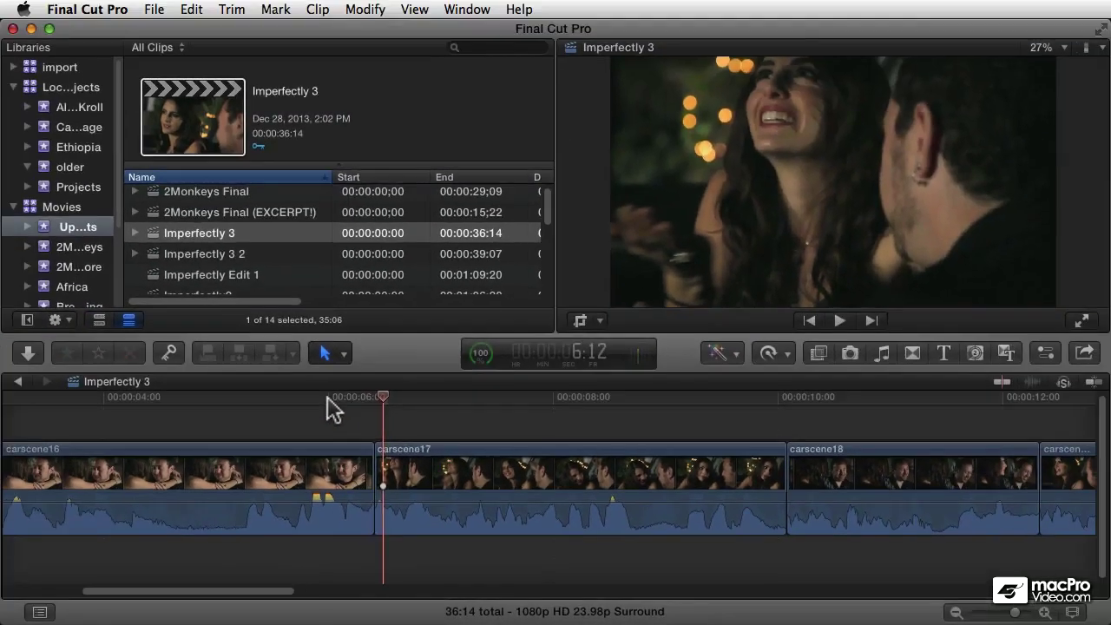
{"action": "left_click", "coordinate": [189, 230]}
{"action": "key", "text": "space"}
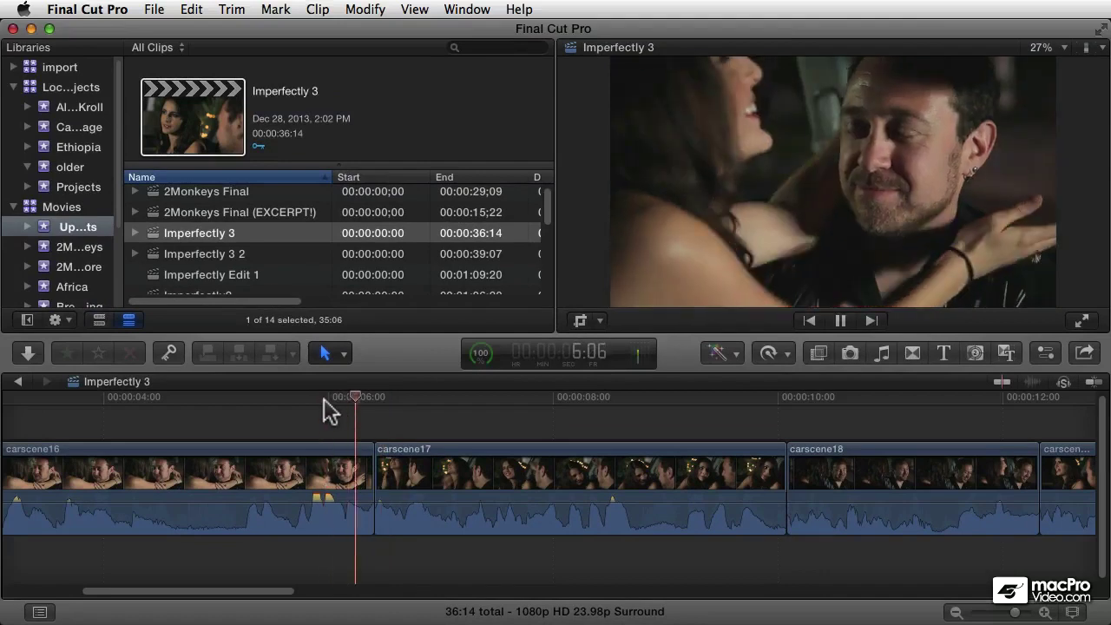
{"action": "key", "text": "space"}
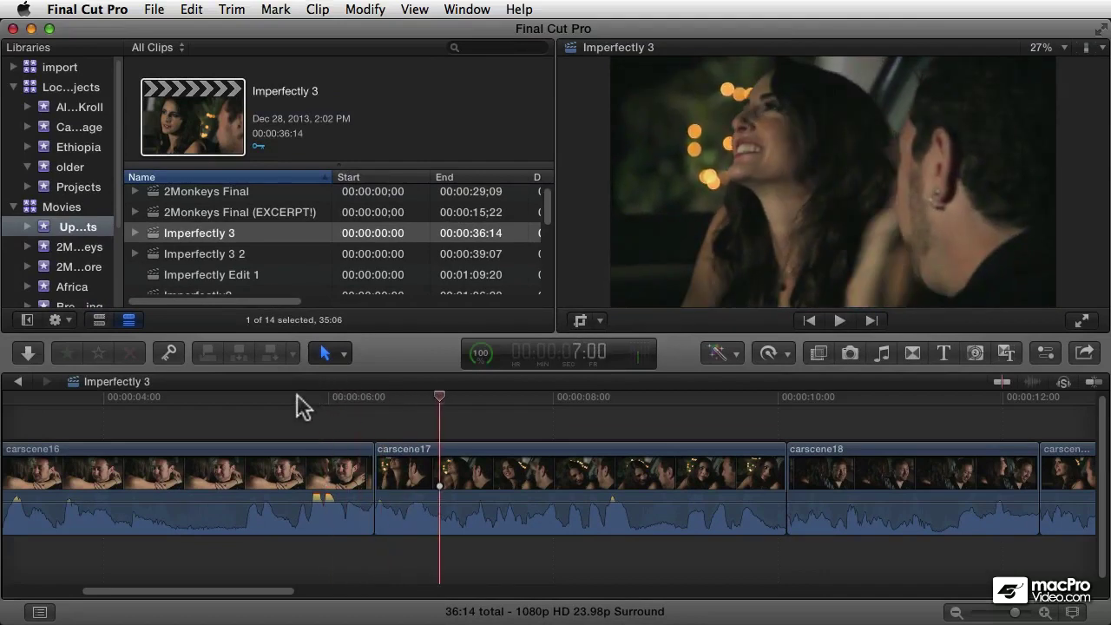
{"action": "left_click", "coordinate": [286, 396]}
{"action": "key", "text": "space"}
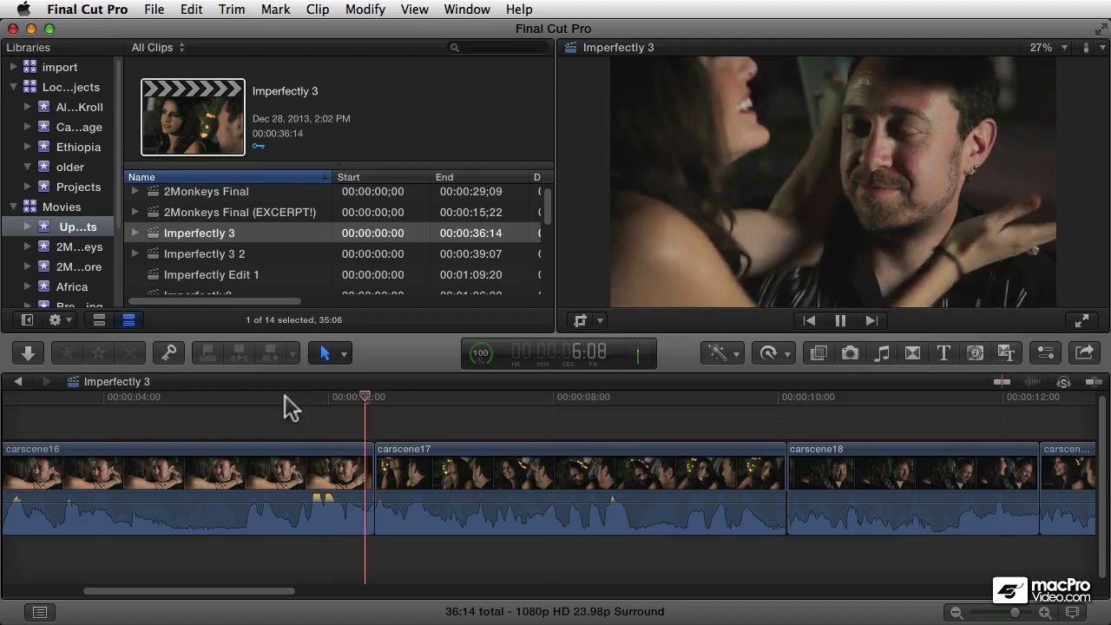
{"action": "key", "text": "space"}
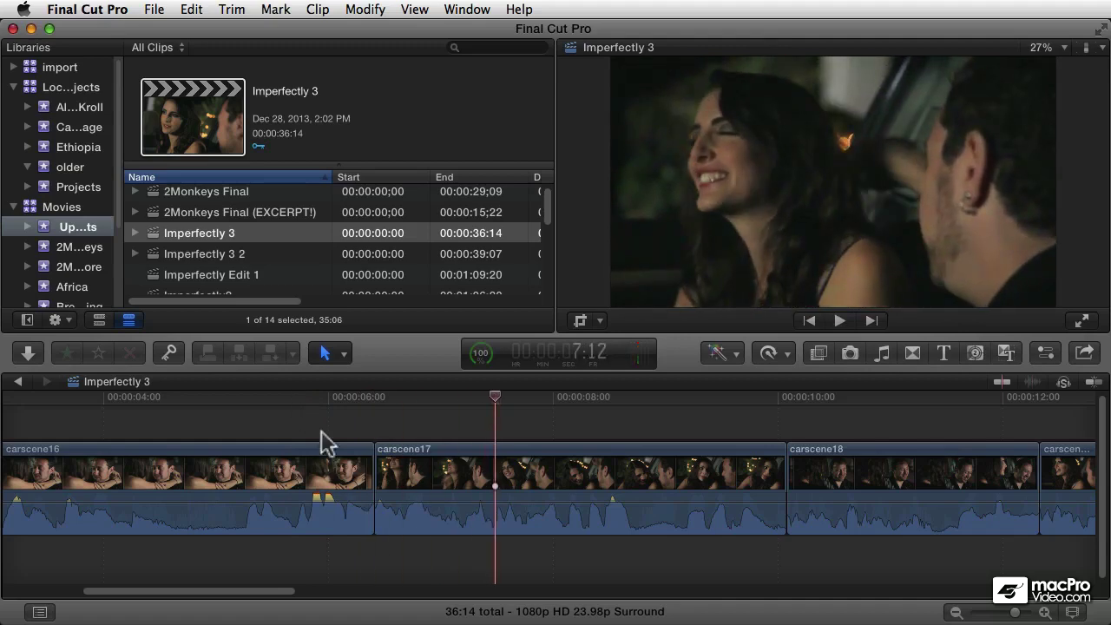
Step: Expand carscene17's and carscene16's audio into their own lanes below the video
{"action": "mouse_move", "coordinate": [384, 520]}
{"action": "double_click", "coordinate": [393, 518]}
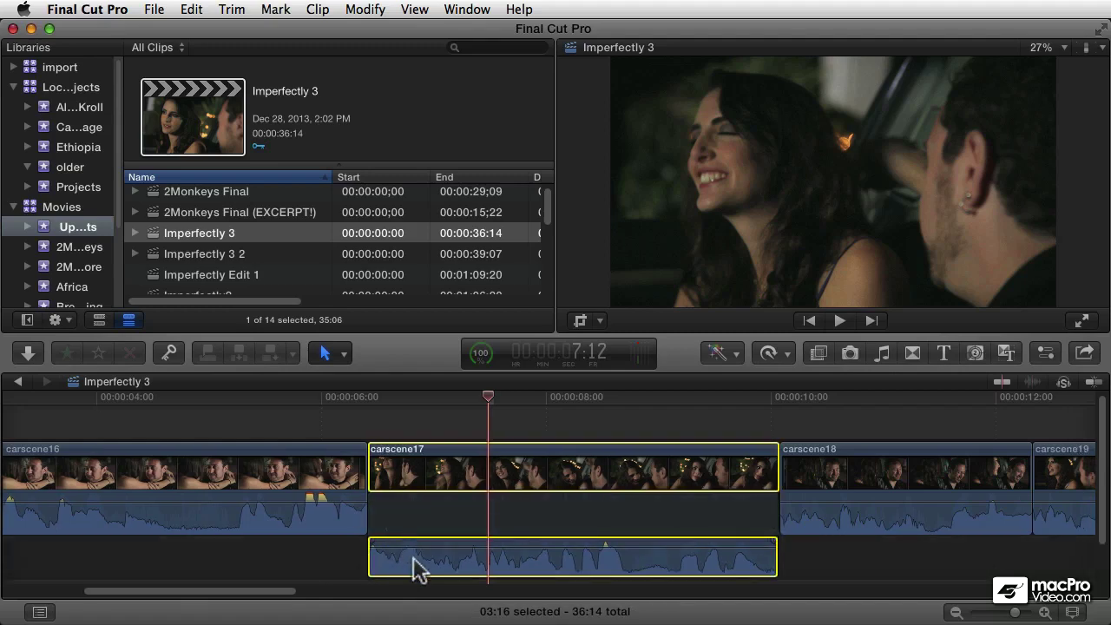
{"action": "left_click", "coordinate": [316, 525]}
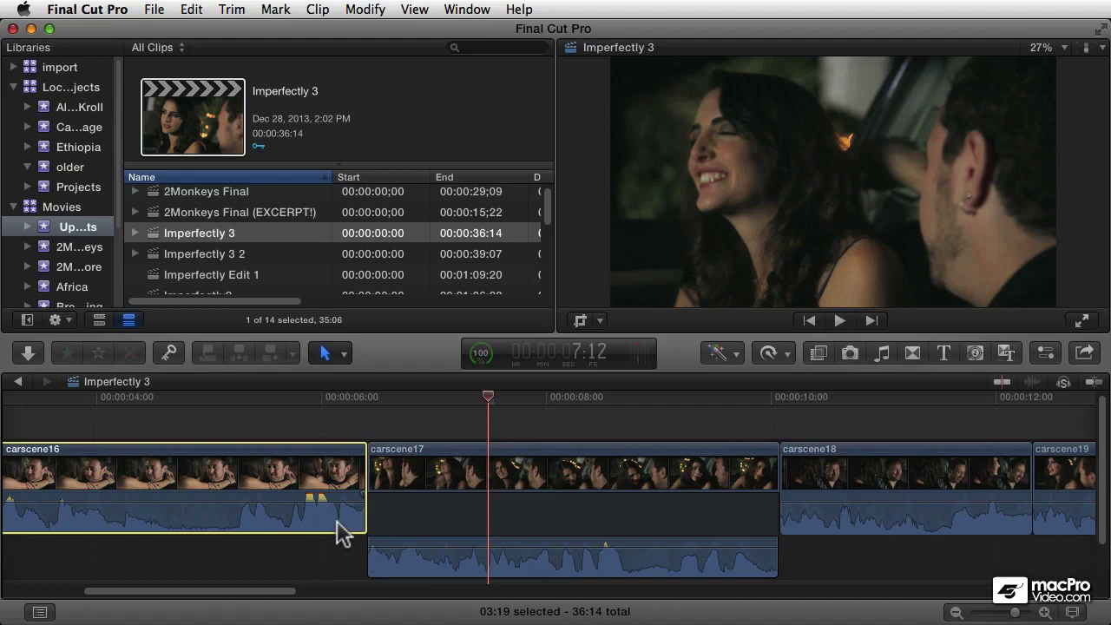
{"action": "left_click", "coordinate": [305, 135]}
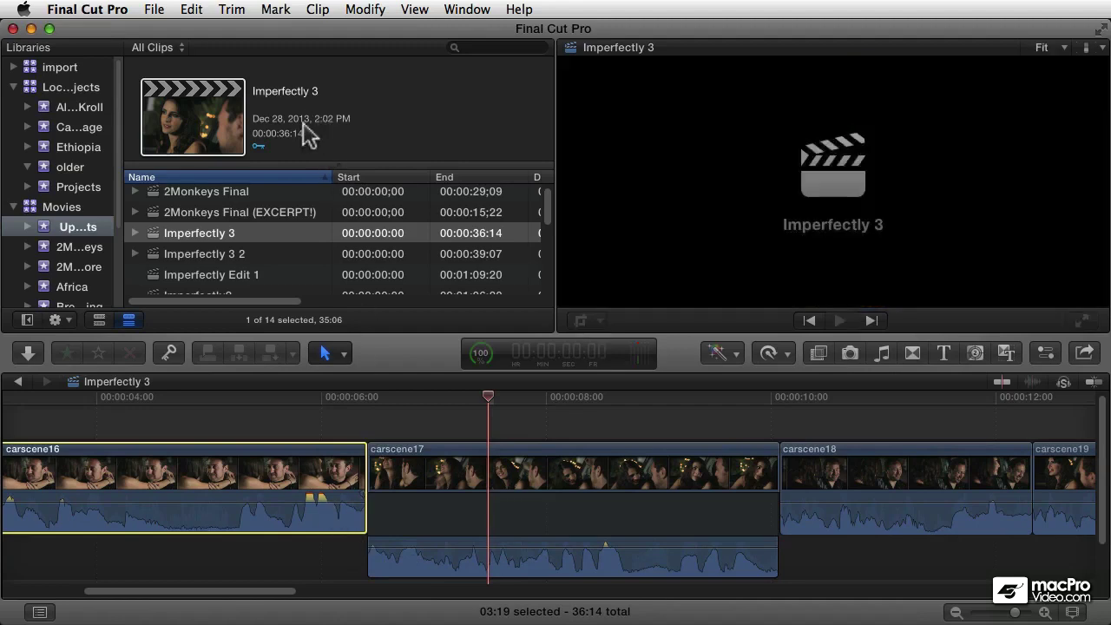
{"action": "left_click", "coordinate": [328, 9]}
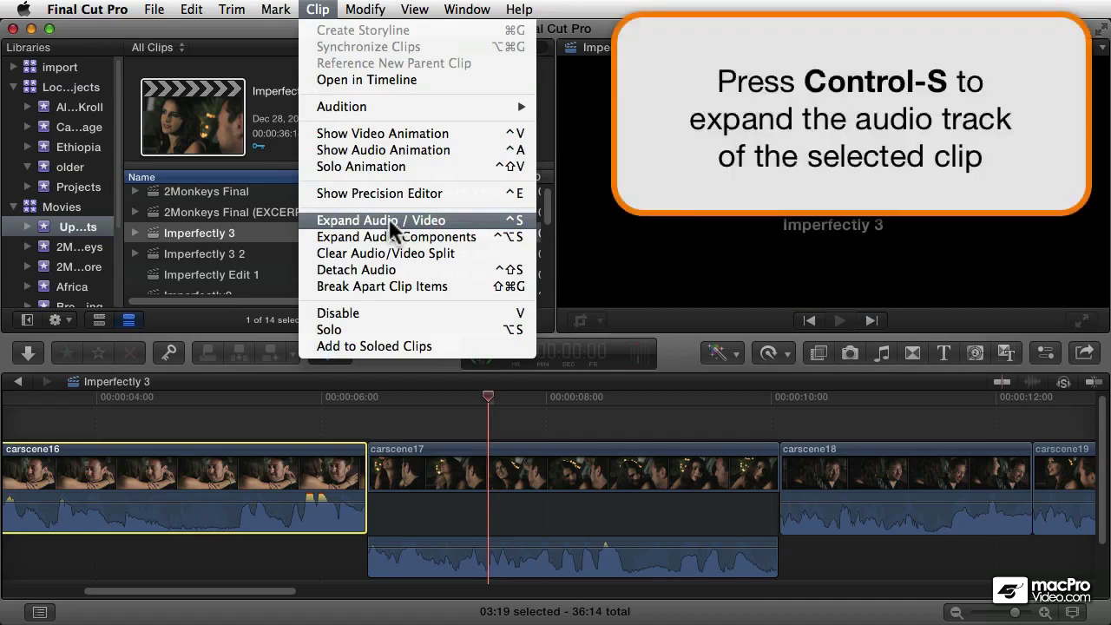
{"action": "left_click", "coordinate": [389, 221]}
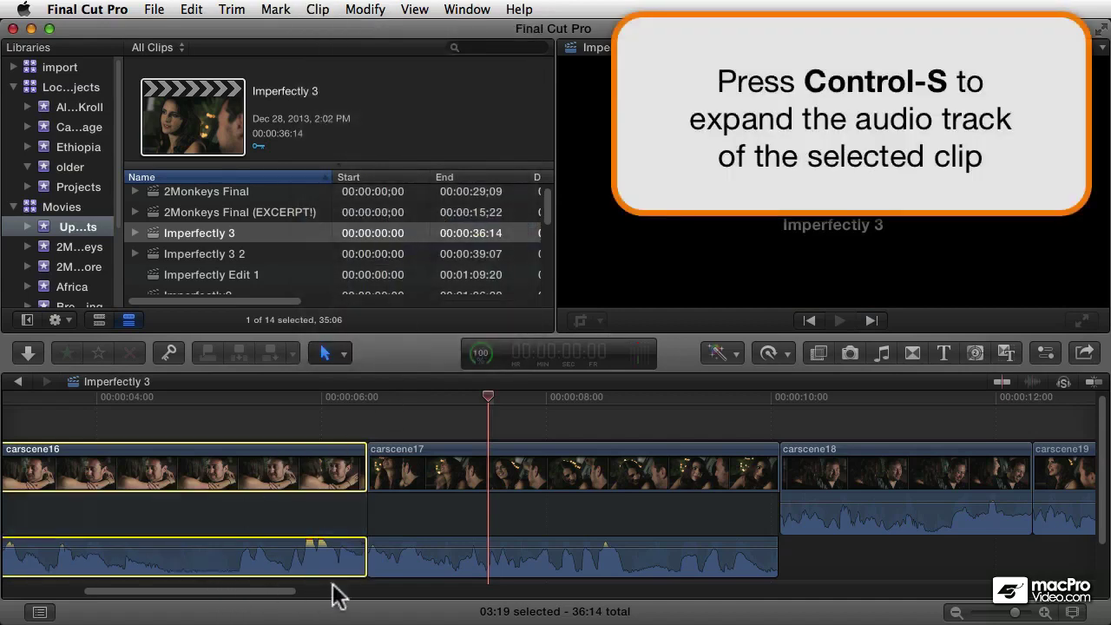
Step: Extend carscene17's audio start left so it begins under carscene16's picture
{"action": "scroll", "coordinate": [408, 523], "scroll_direction": "down", "scroll_amount": 1}
{"action": "scroll", "coordinate": [408, 523], "scroll_direction": "down", "scroll_amount": 3}
{"action": "scroll", "coordinate": [408, 523], "scroll_direction": "left", "scroll_amount": 3}
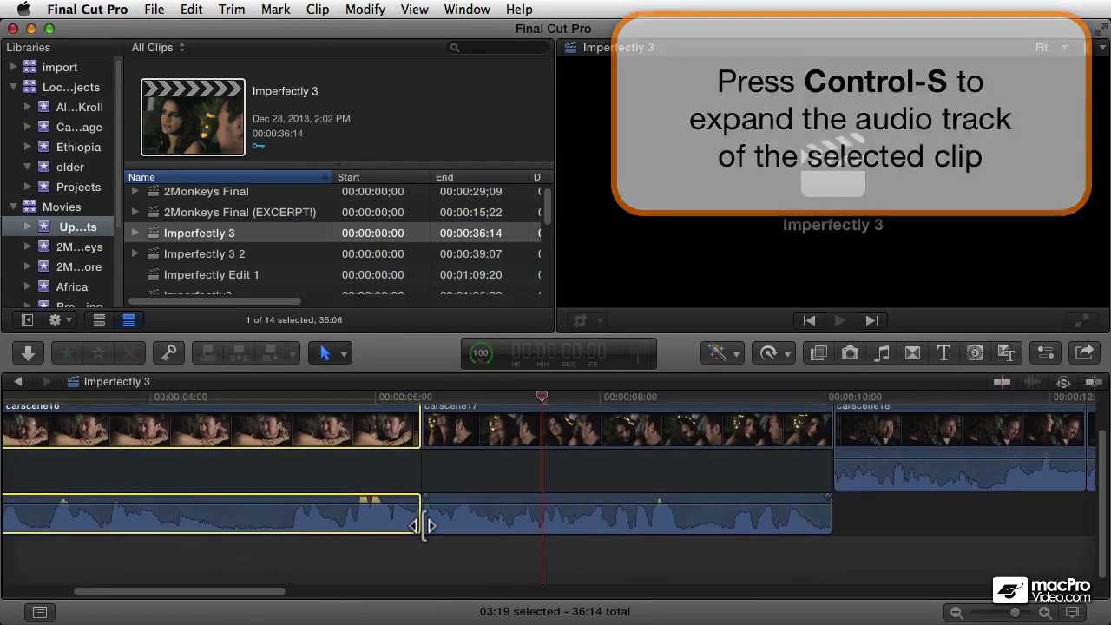
{"action": "left_click_drag", "start_coordinate": [425, 518], "coordinate": [332, 515]}
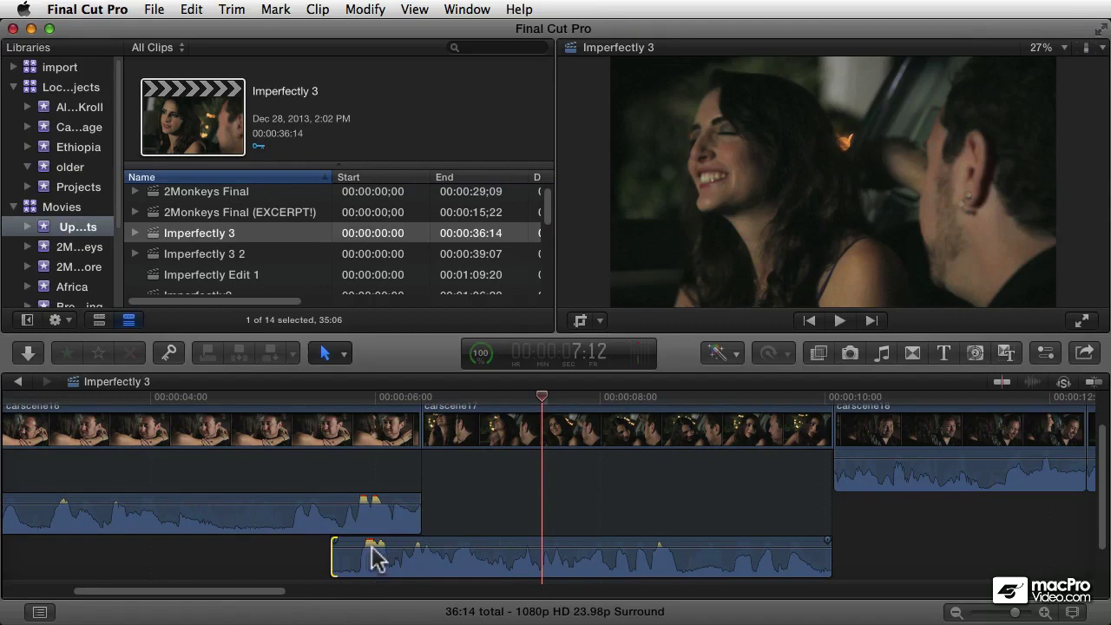
Step: Adjust an expanded audio edge slightly, then play the edit from before the cut
{"action": "mouse_move", "coordinate": [372, 560]}
{"action": "left_mouse_down"}
{"action": "mouse_move", "coordinate": [364, 546]}
{"action": "mouse_move", "coordinate": [342, 551]}
{"action": "mouse_move", "coordinate": [364, 555]}
{"action": "mouse_move", "coordinate": [354, 556]}
{"action": "left_mouse_up"}
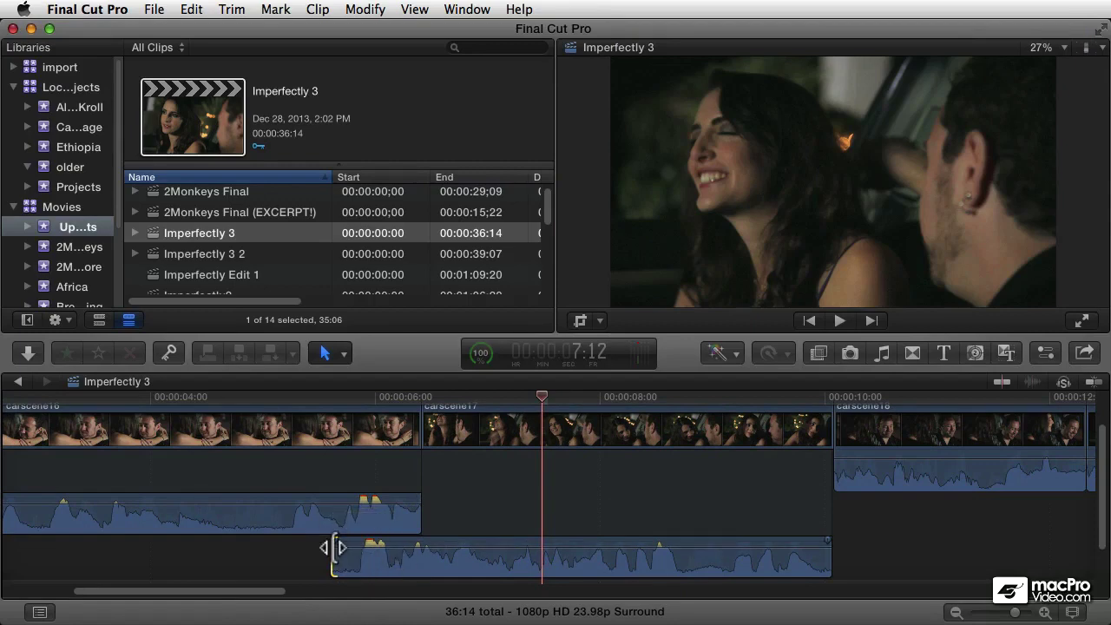
{"action": "left_click_drag", "start_coordinate": [260, 397], "coordinate": [237, 396]}
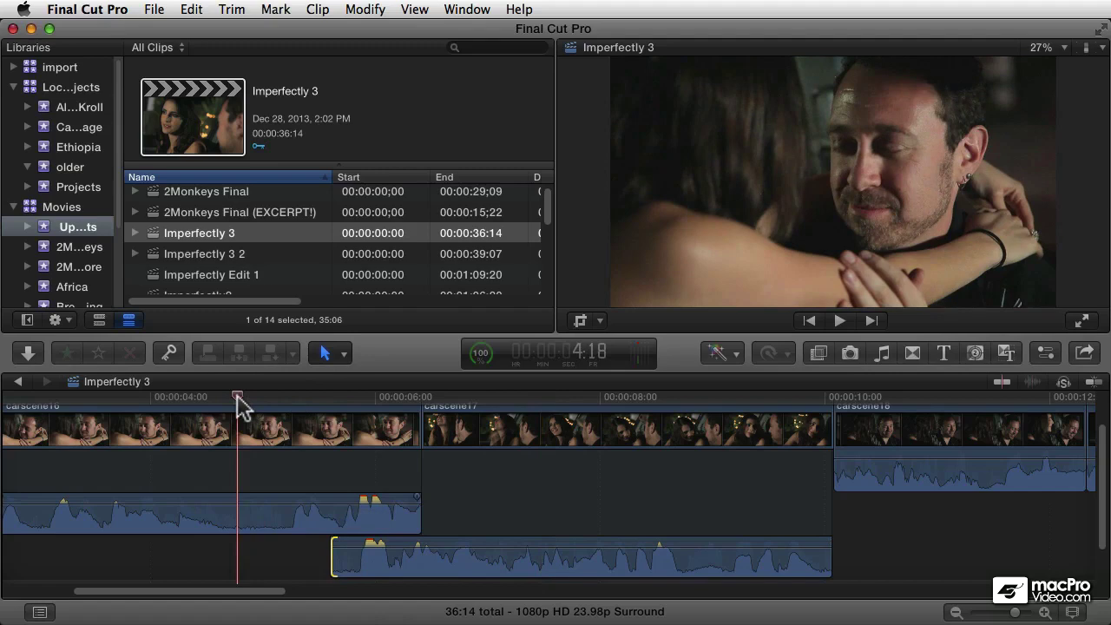
{"action": "key", "text": "space"}
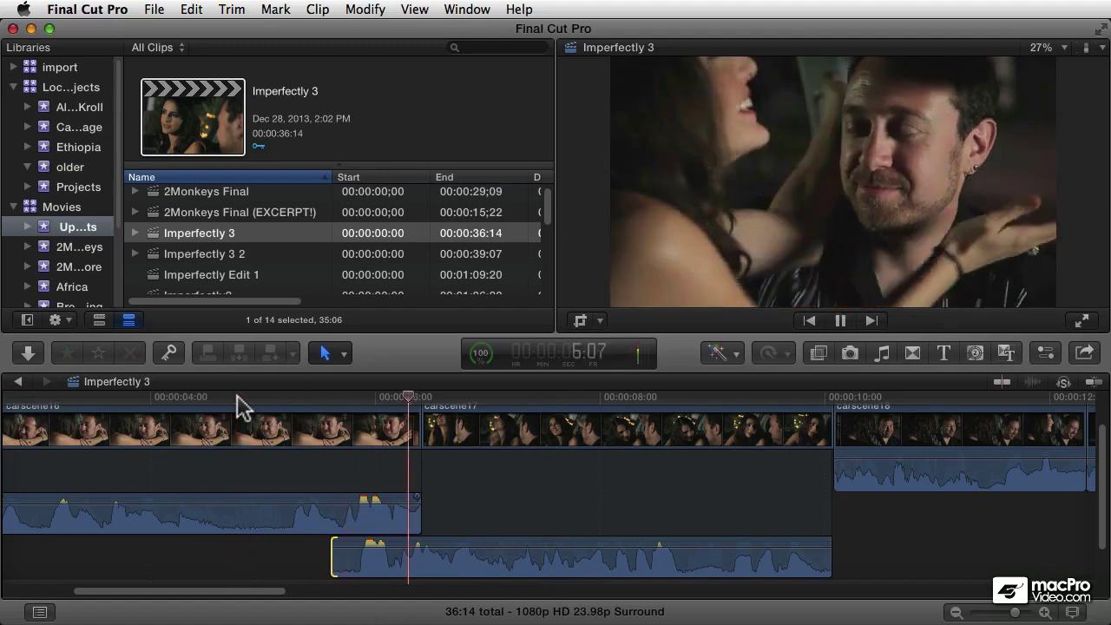
{"action": "key", "text": "space"}
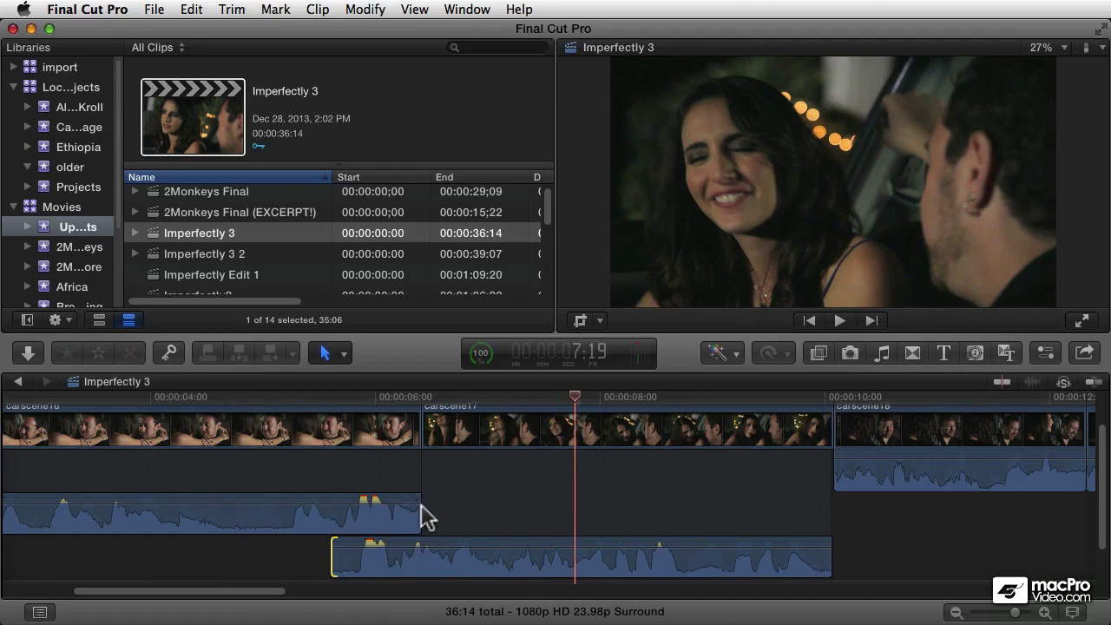
Step: Trim carscene16's audio to end before the picture cut and review the J-cut
{"action": "left_click_drag", "start_coordinate": [418, 508], "coordinate": [330, 506]}
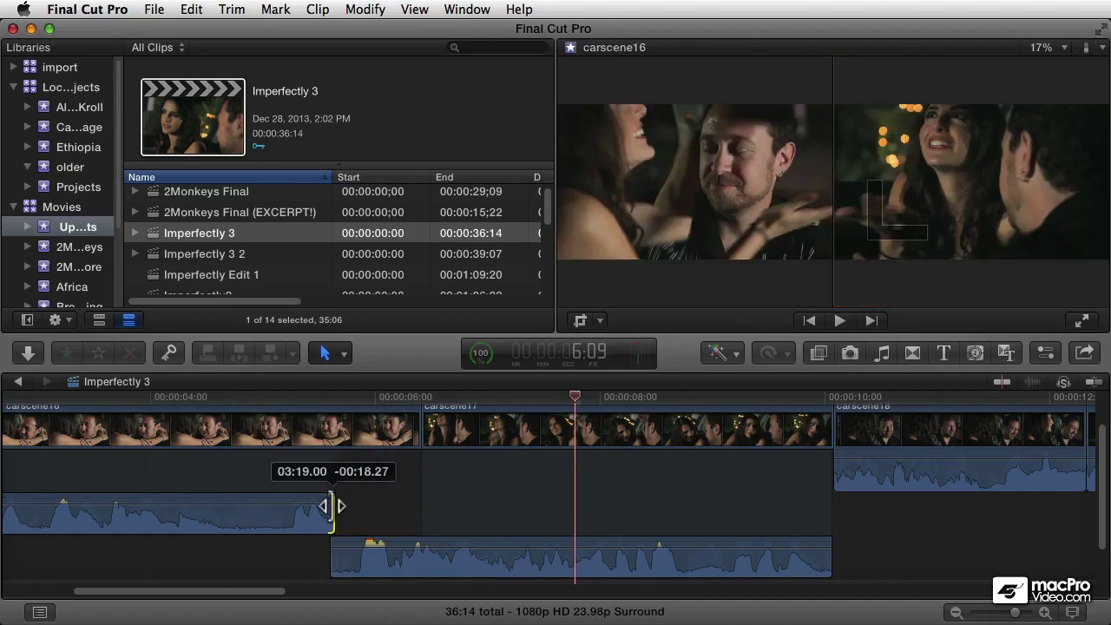
{"action": "left_click", "coordinate": [200, 397]}
{"action": "key", "text": "j"}
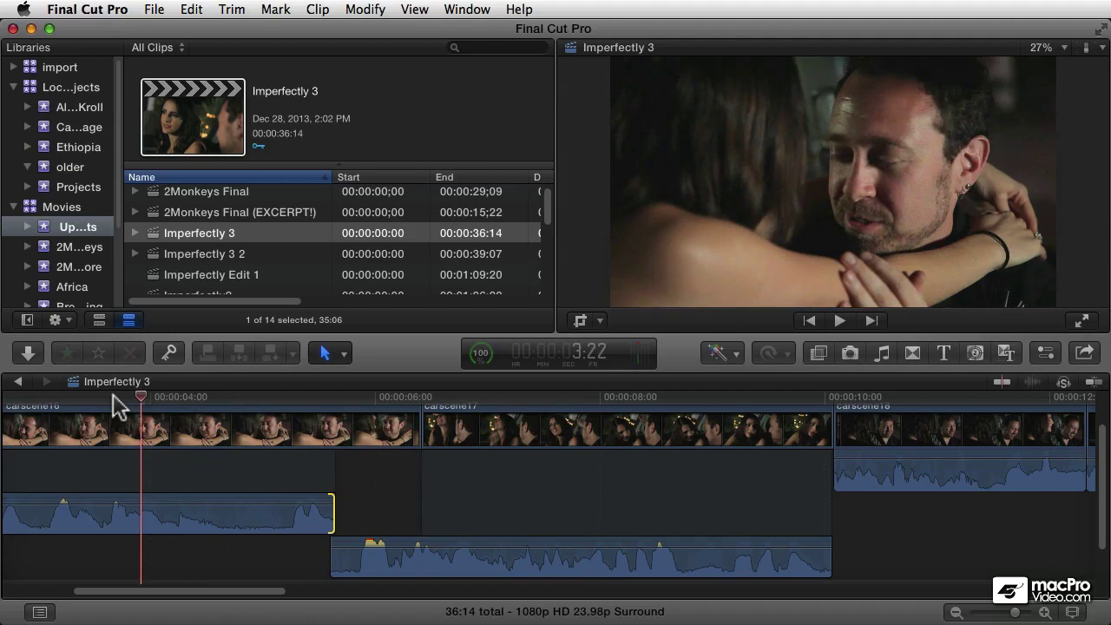
{"action": "key", "text": "l"}
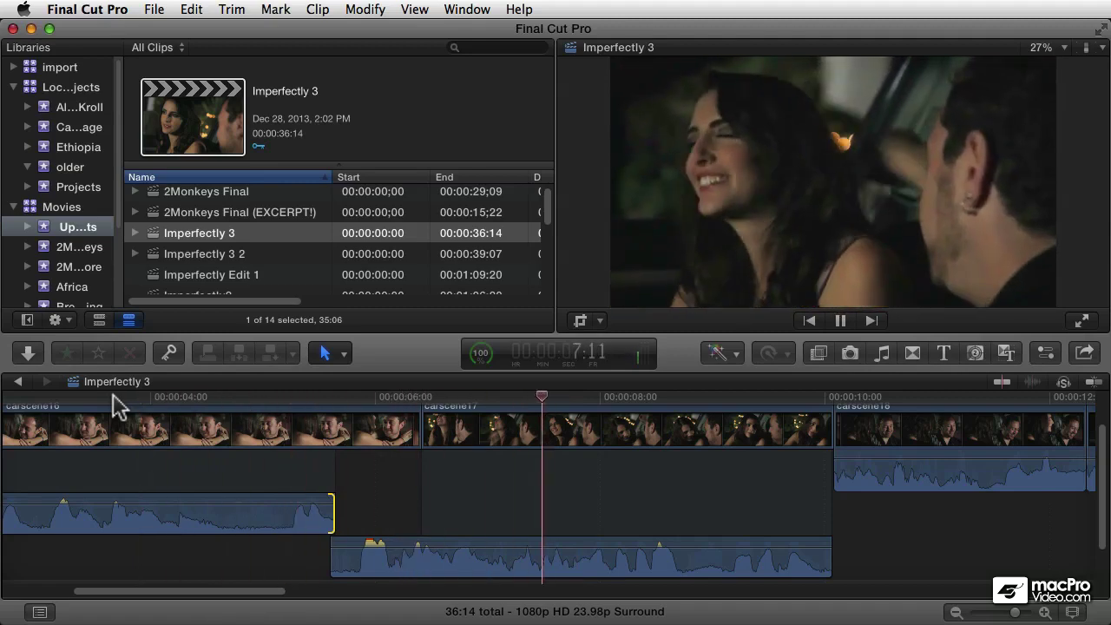
{"action": "key", "text": "k"}
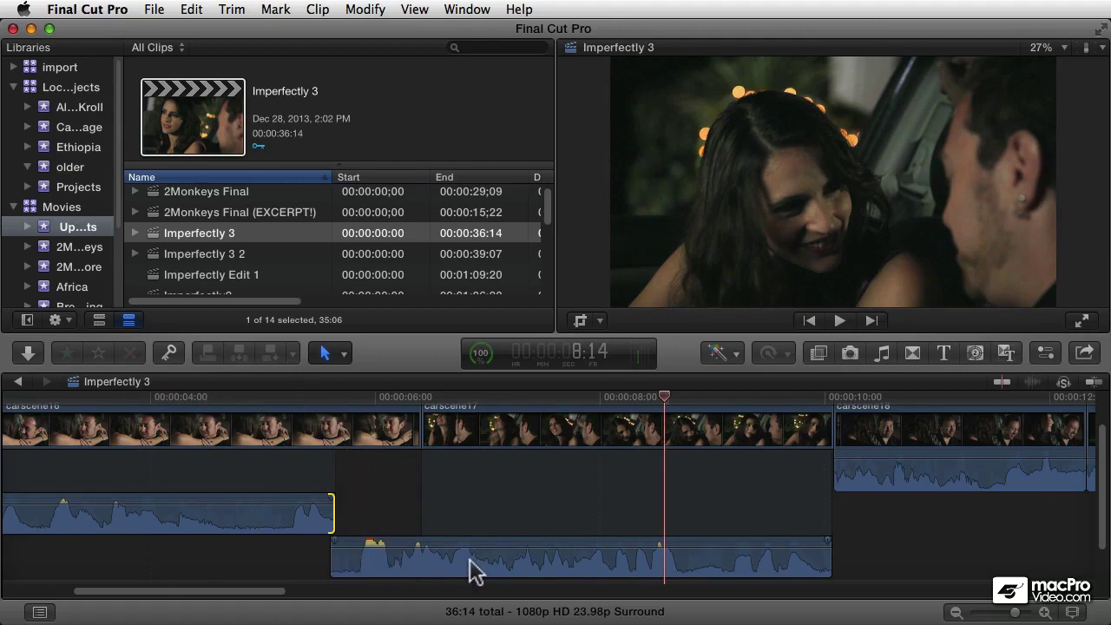
{"action": "left_click_drag", "start_coordinate": [346, 401], "coordinate": [487, 395]}
{"action": "left_click", "coordinate": [502, 410]}
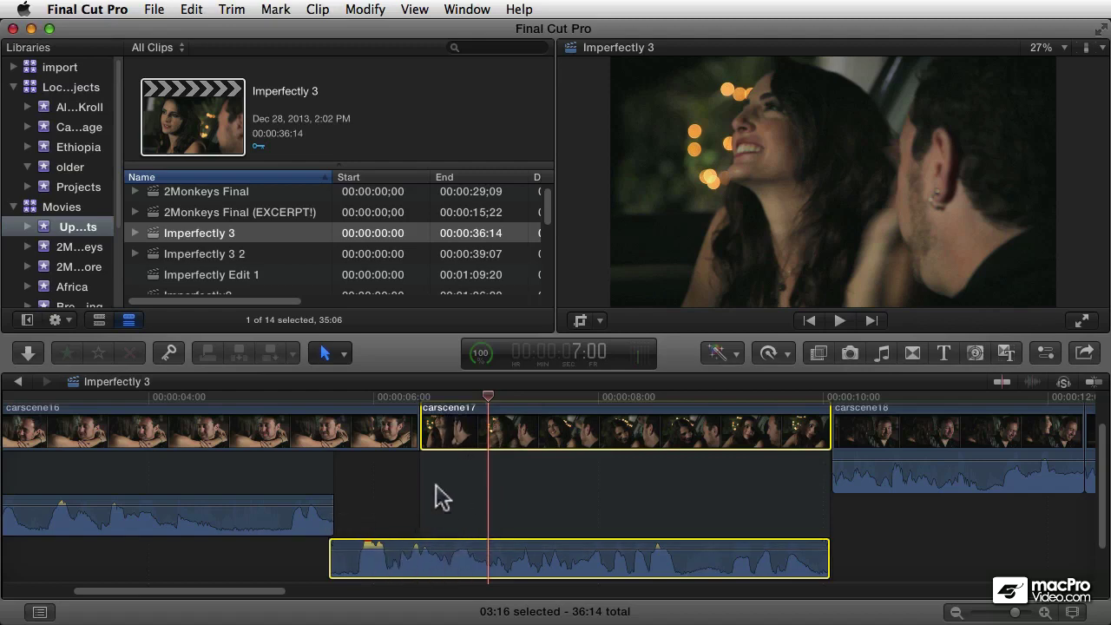
{"action": "scroll", "coordinate": [469, 455], "scroll_direction": "up", "scroll_amount": 2}
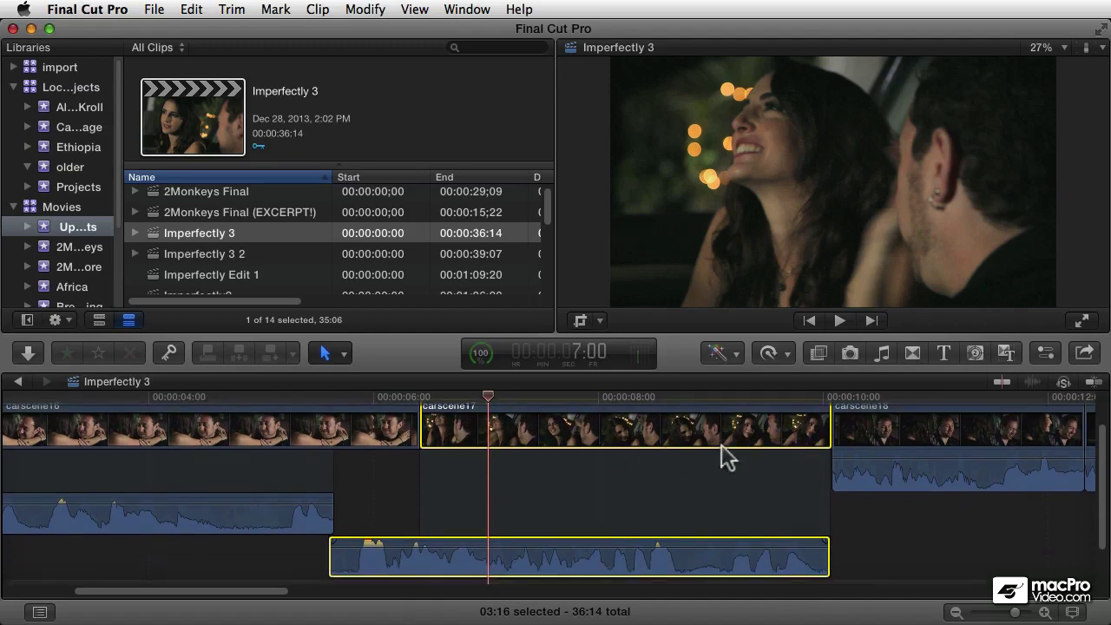
{"action": "scroll", "coordinate": [839, 476], "scroll_direction": "right", "scroll_amount": 5}
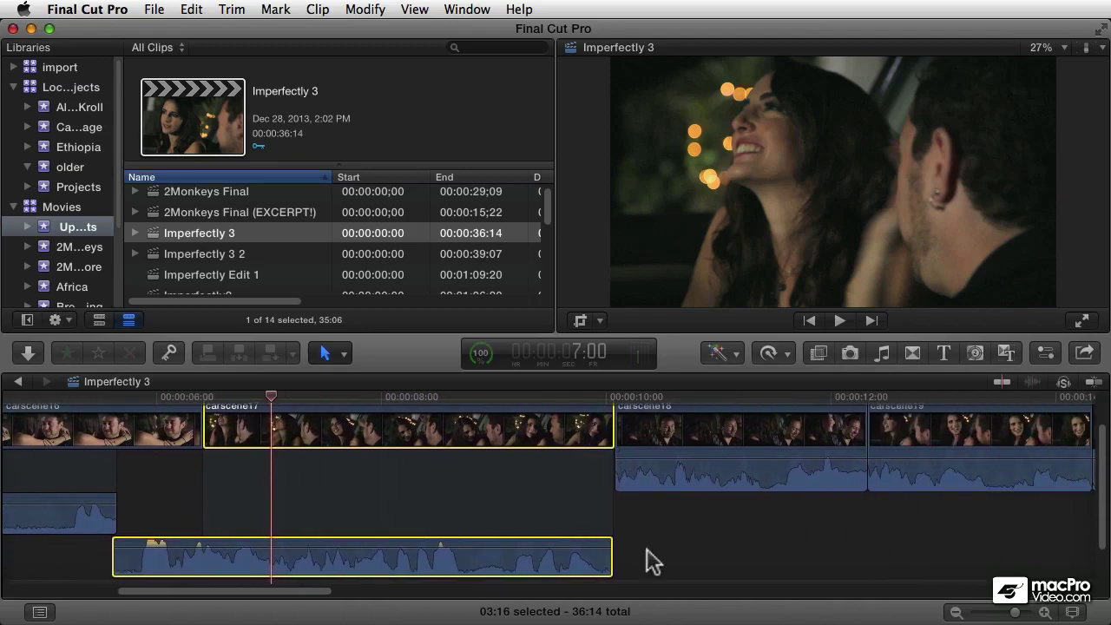
{"action": "left_click_drag", "start_coordinate": [613, 555], "coordinate": [739, 556]}
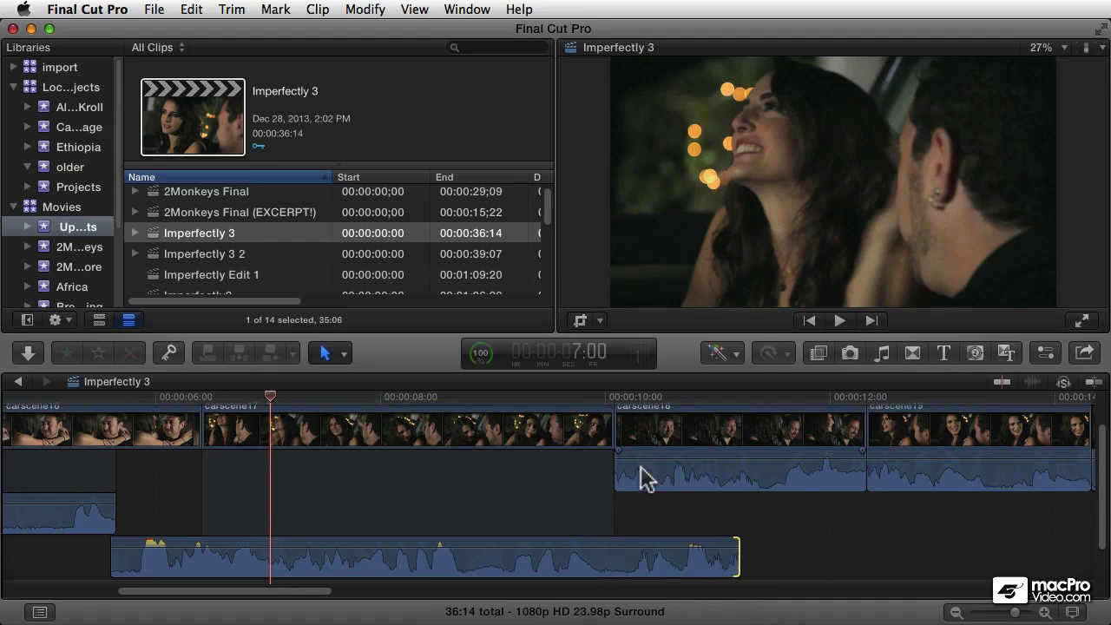
{"action": "left_click", "coordinate": [587, 431]}
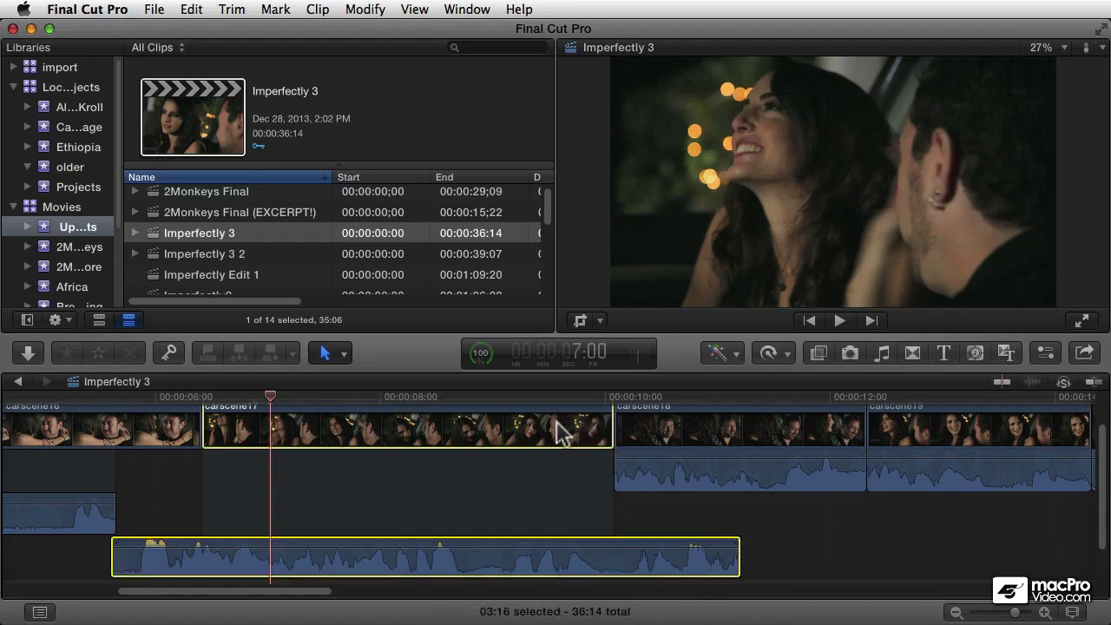
{"action": "mouse_move", "coordinate": [618, 545]}
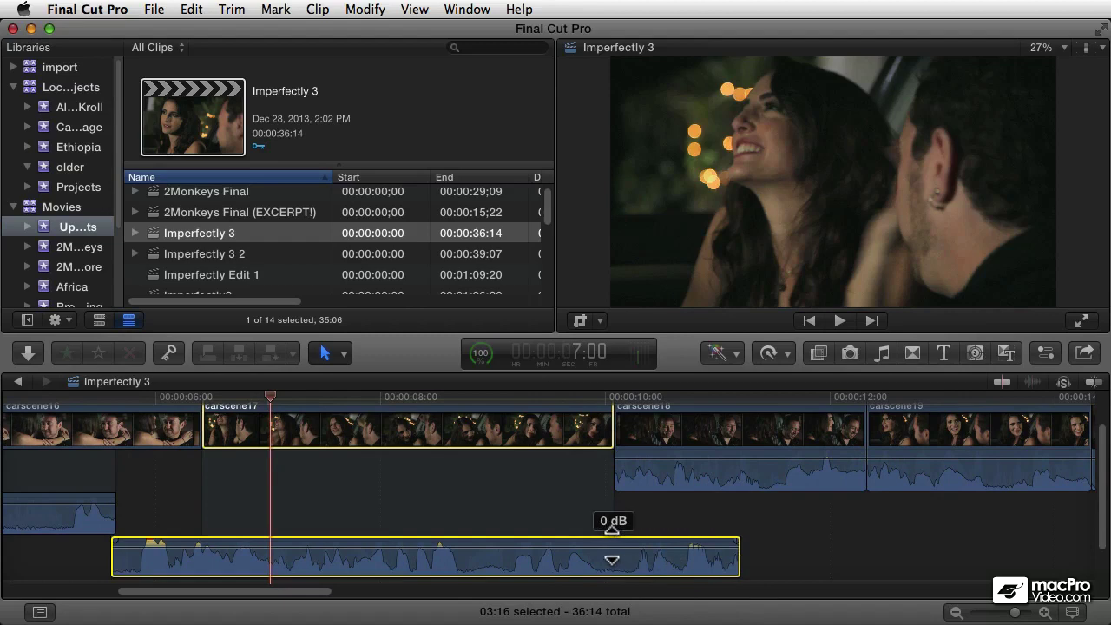
{"action": "key", "text": "alt+bracketright"}
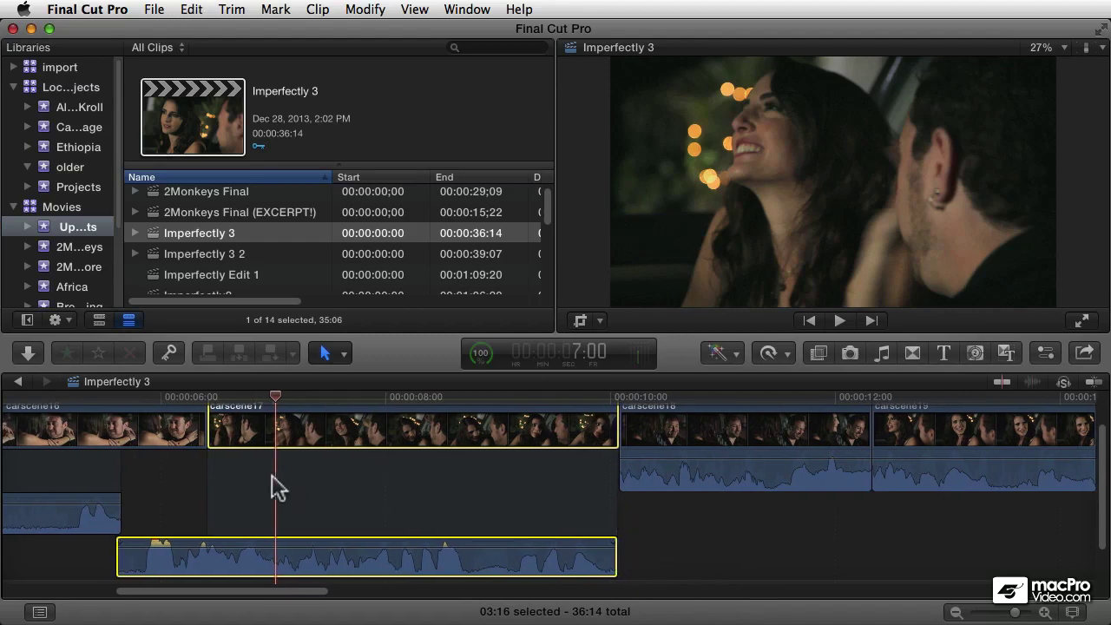
{"action": "scroll", "coordinate": [272, 486], "scroll_direction": "left", "scroll_amount": 5}
{"action": "scroll", "coordinate": [308, 500], "scroll_direction": "left", "scroll_amount": 1}
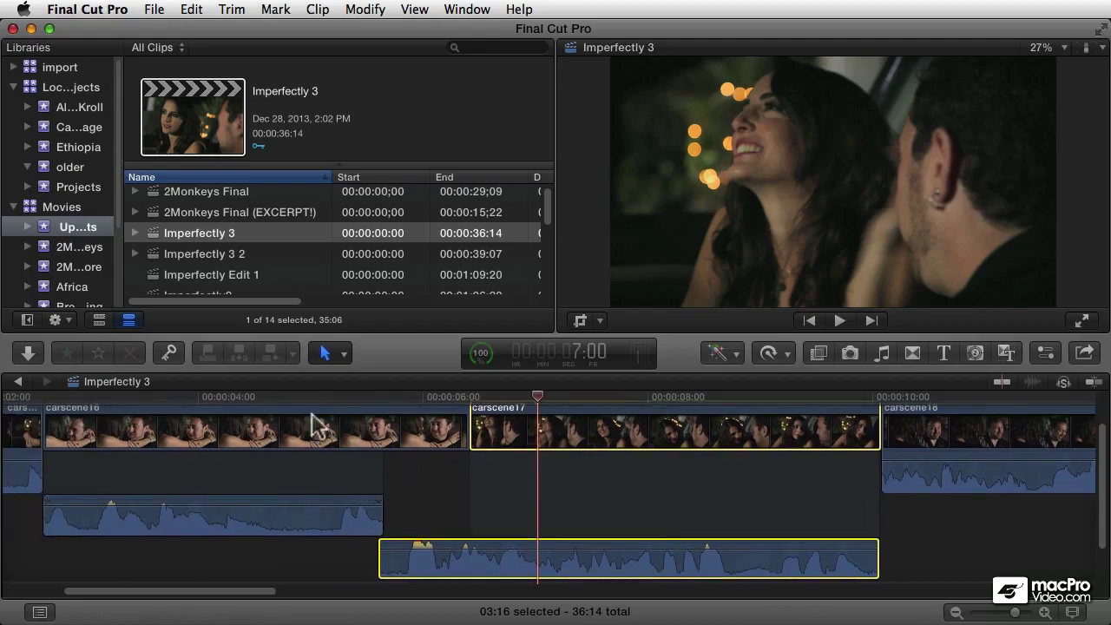
Step: Collapse the separated audio back into carscene16 and carscene17
{"action": "left_click", "coordinate": [308, 528]}
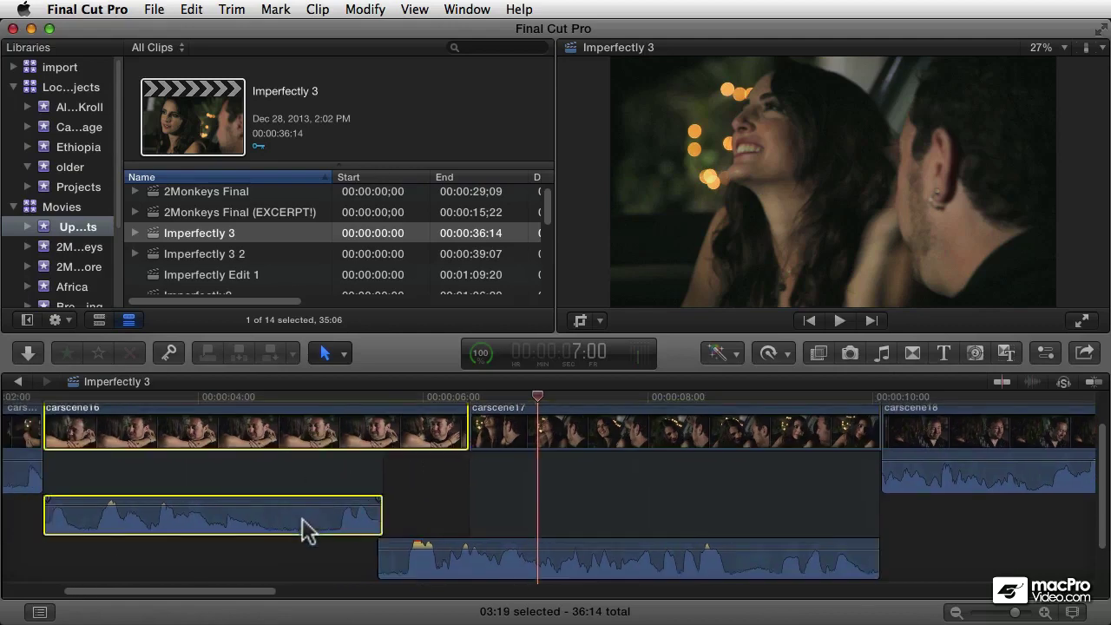
{"action": "key", "text": "super+z"}
{"action": "left_click", "coordinate": [542, 531]}
{"action": "key", "text": "super+z"}
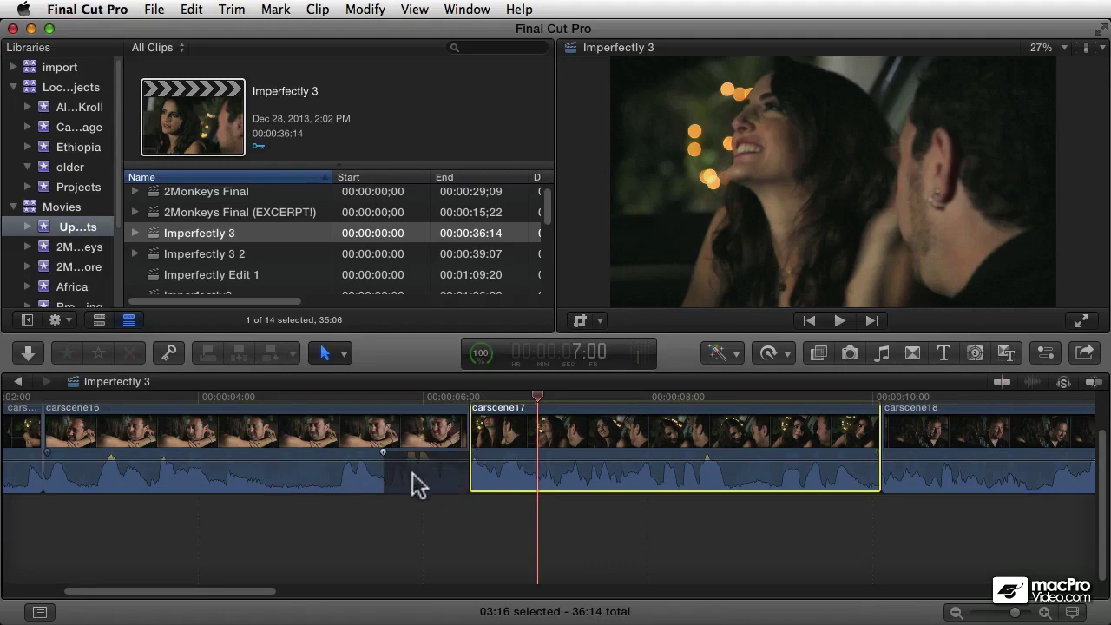
Step: Play the collapsed J-cut from about 4:10 to confirm the overlap remains
{"action": "scroll", "coordinate": [429, 476], "scroll_direction": "up", "scroll_amount": 2}
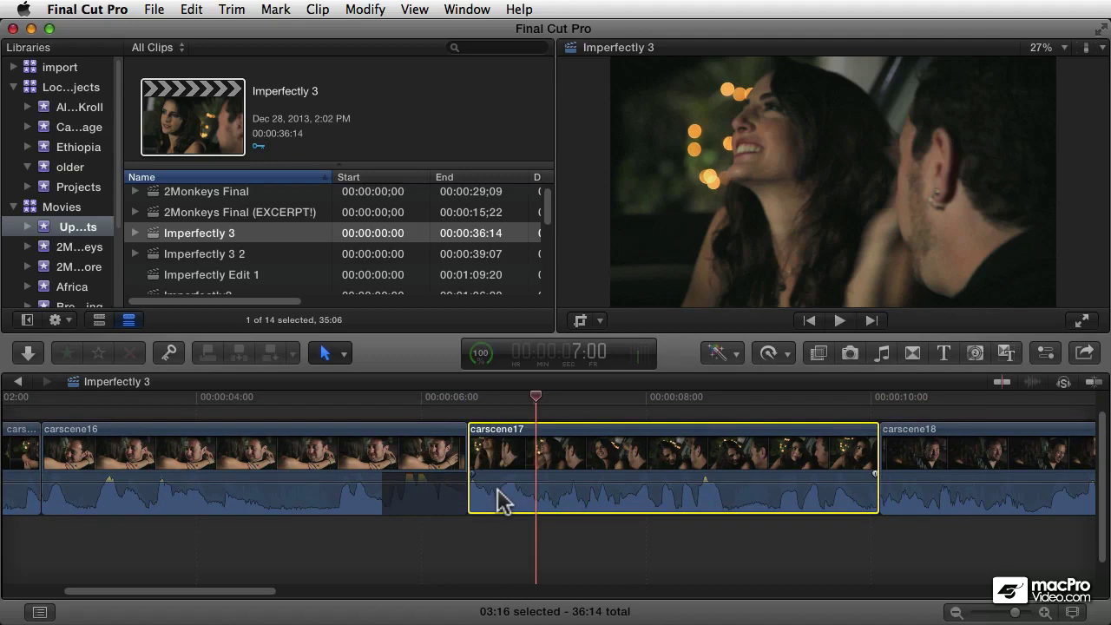
{"action": "left_click", "coordinate": [244, 397]}
{"action": "scroll", "coordinate": [244, 397], "scroll_direction": "up", "scroll_amount": 1}
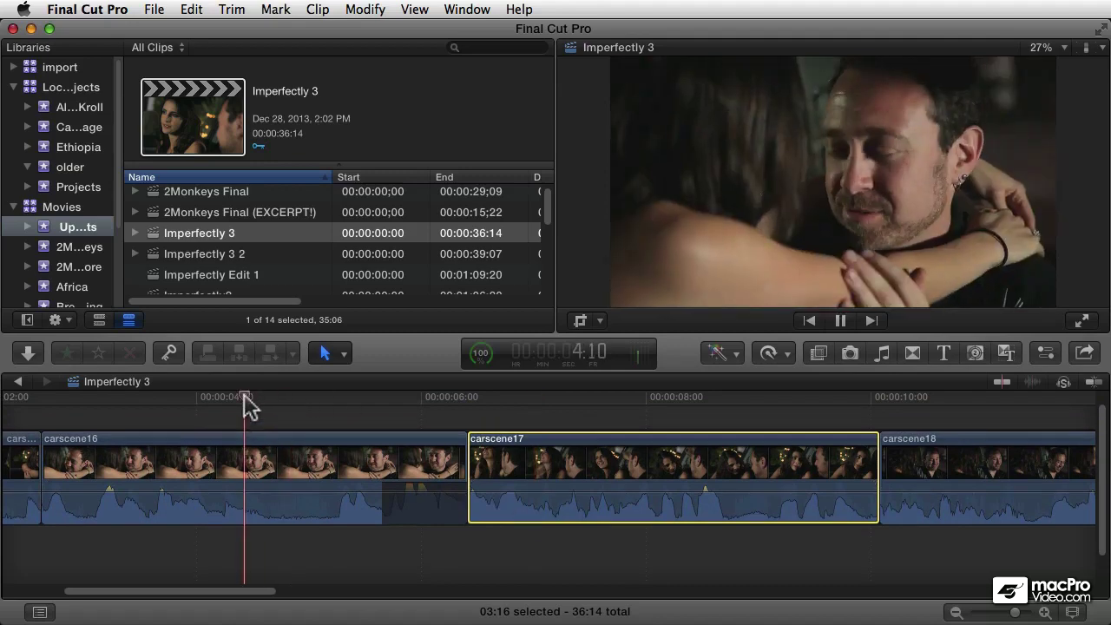
{"action": "key", "text": "space"}
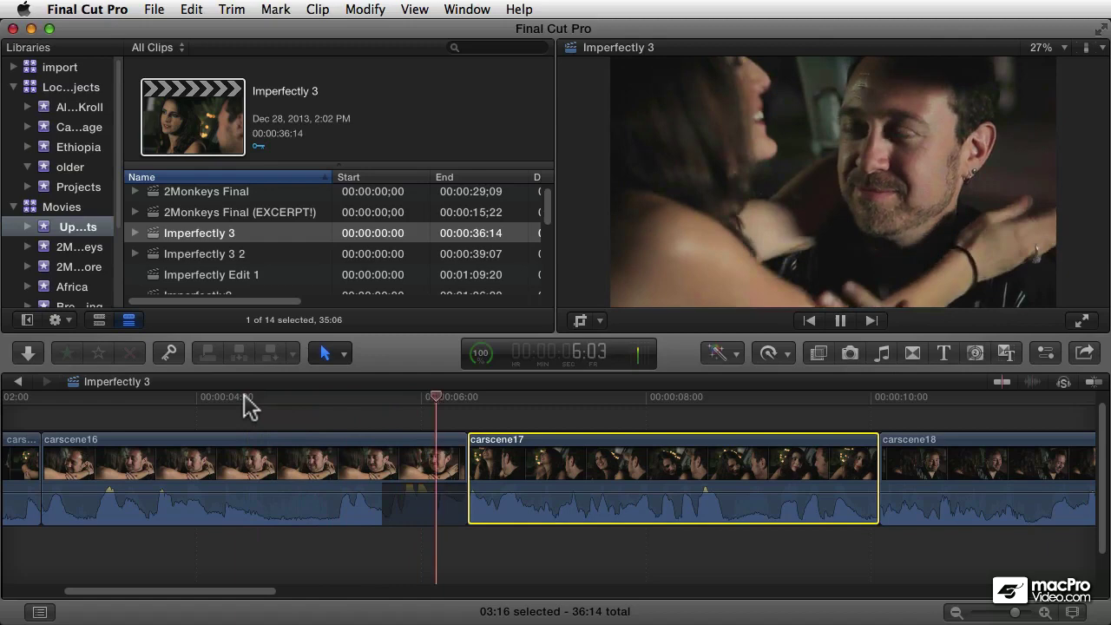
{"action": "key", "text": "space"}
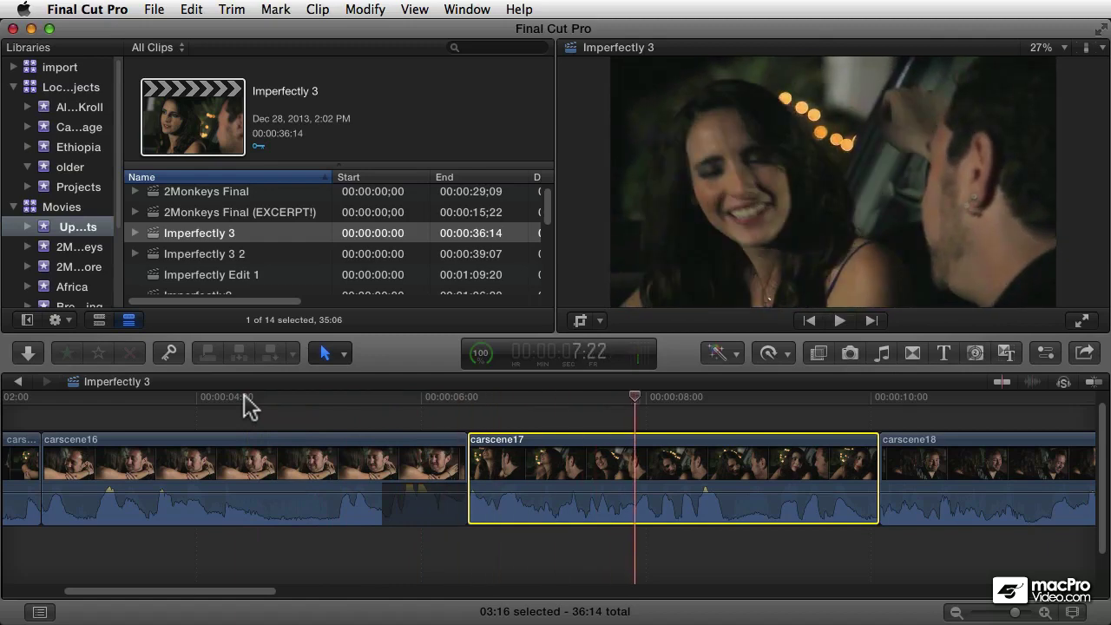